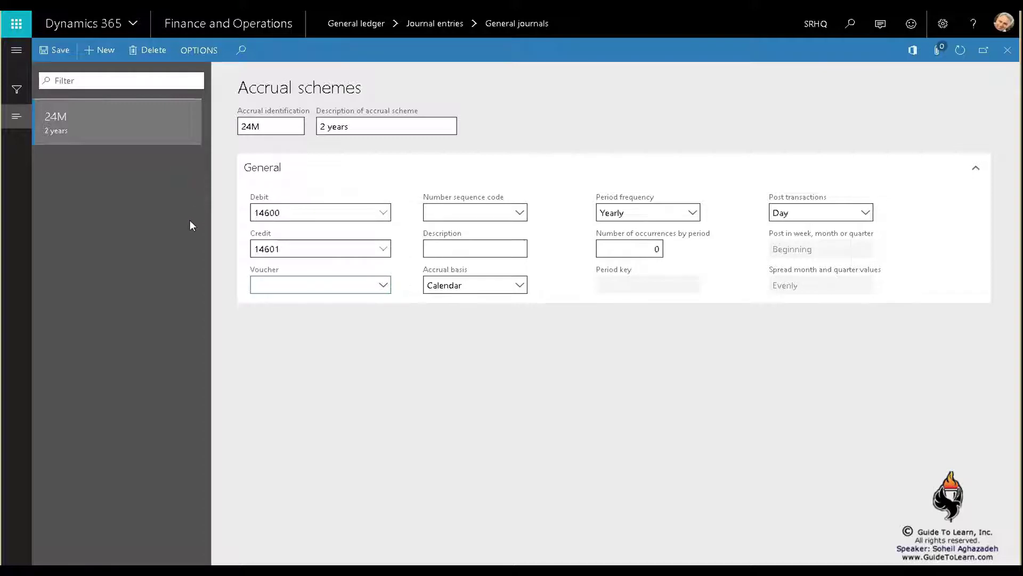
# Step: Set the 24M scheme's Voucher option to 'New voucher for each transaction'
pyautogui.click(386, 286)
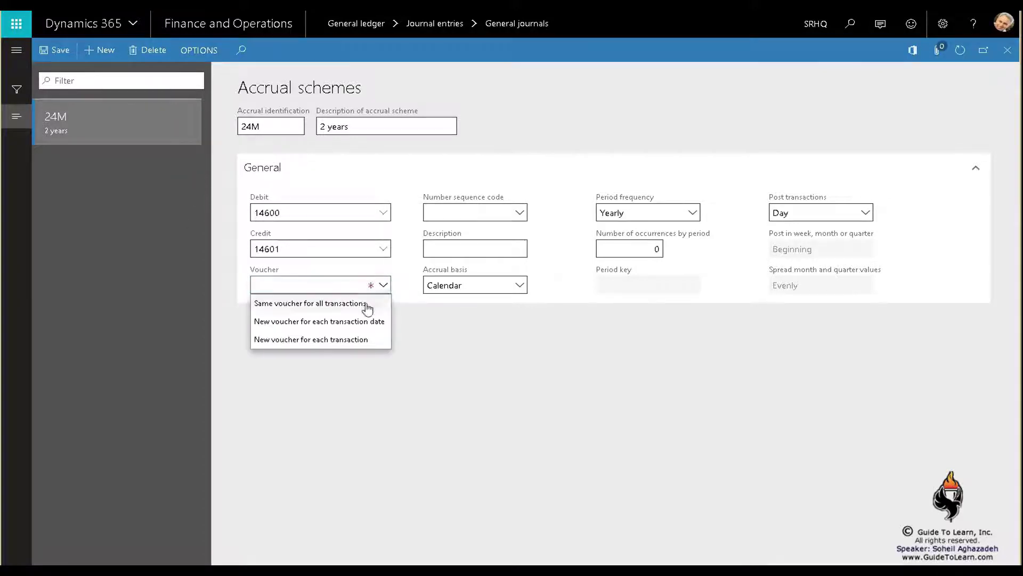
pyautogui.click(344, 303)
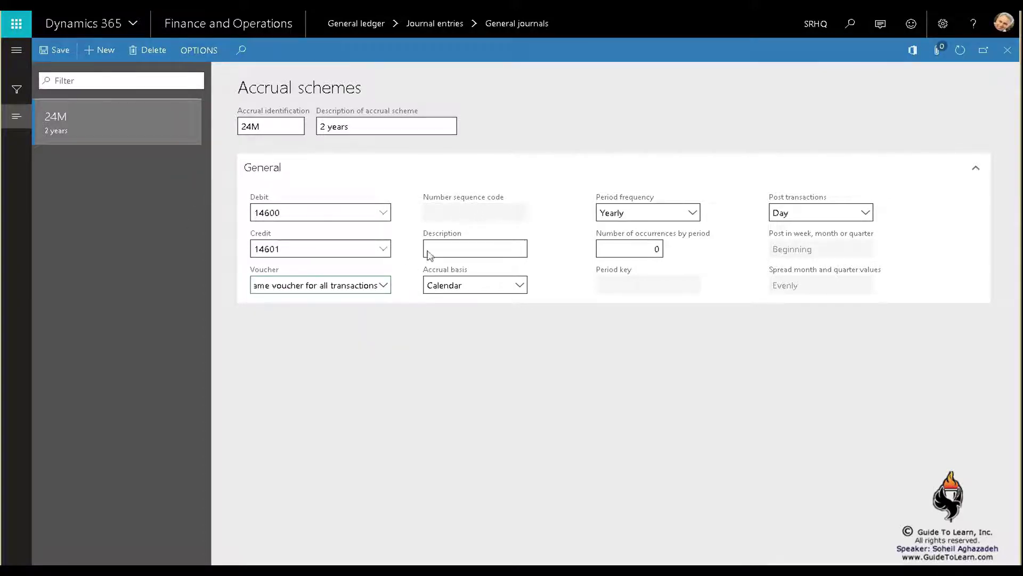
pyautogui.click(383, 286)
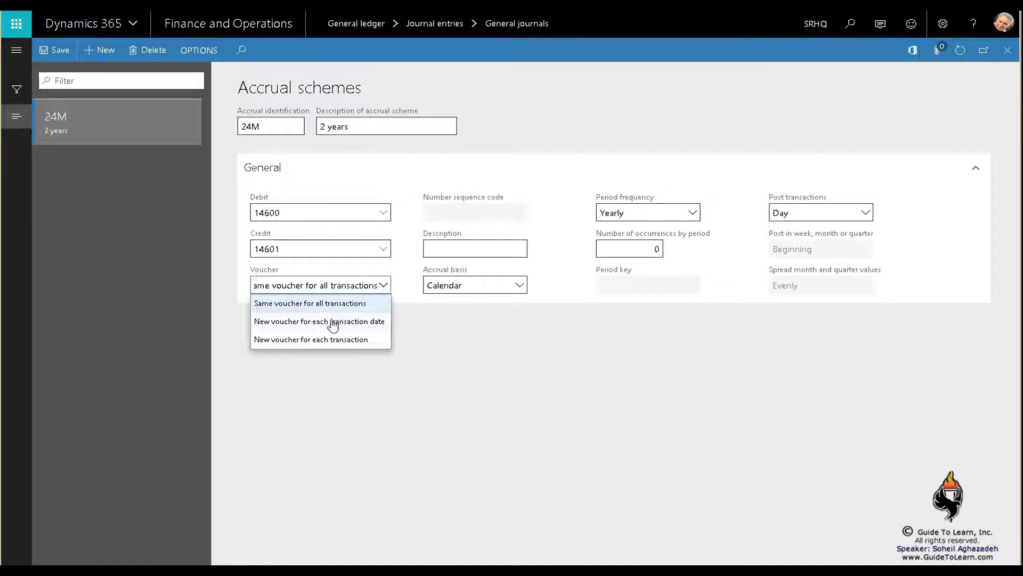
pyautogui.click(300, 321)
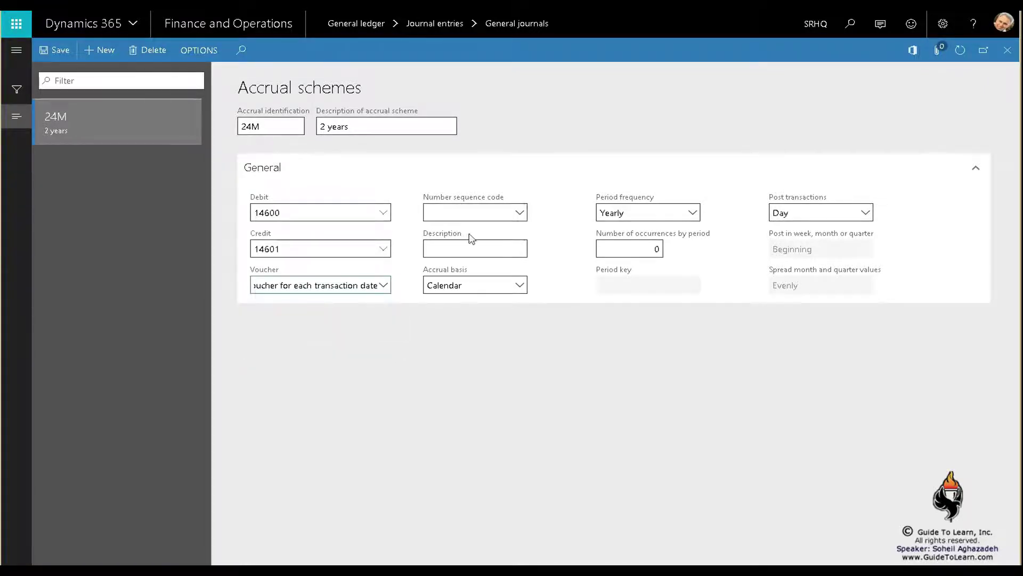
pyautogui.click(384, 286)
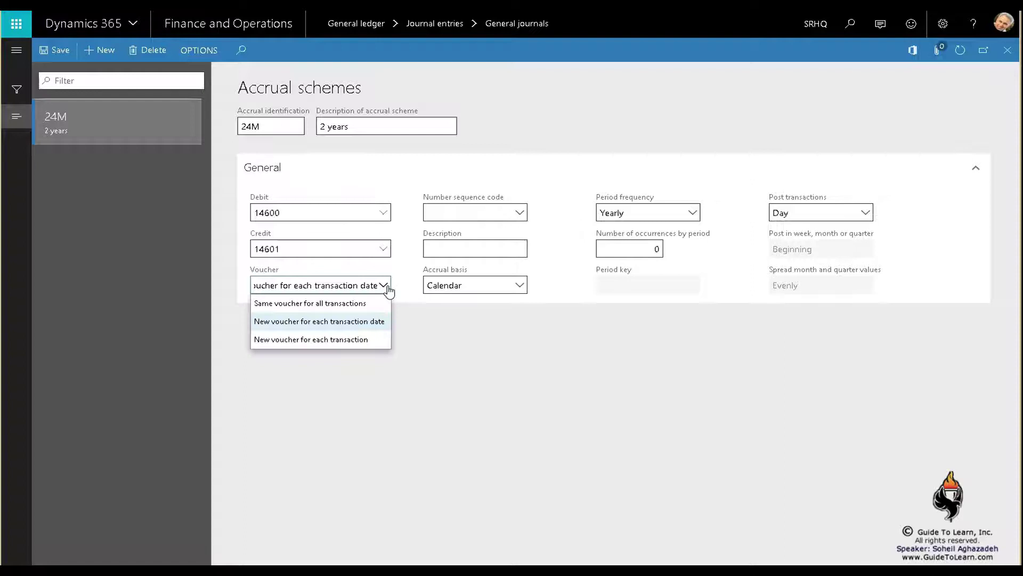
pyautogui.click(336, 340)
# Step: Choose number sequence code Acco_16381 and keep Calendar as the accrual basis
pyautogui.click(522, 213)
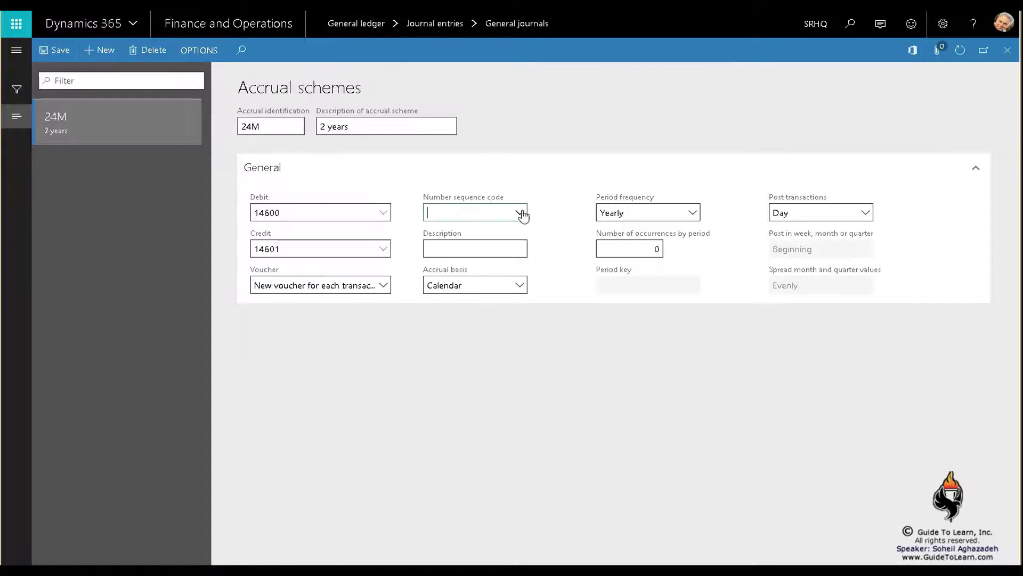
pyautogui.click(520, 213)
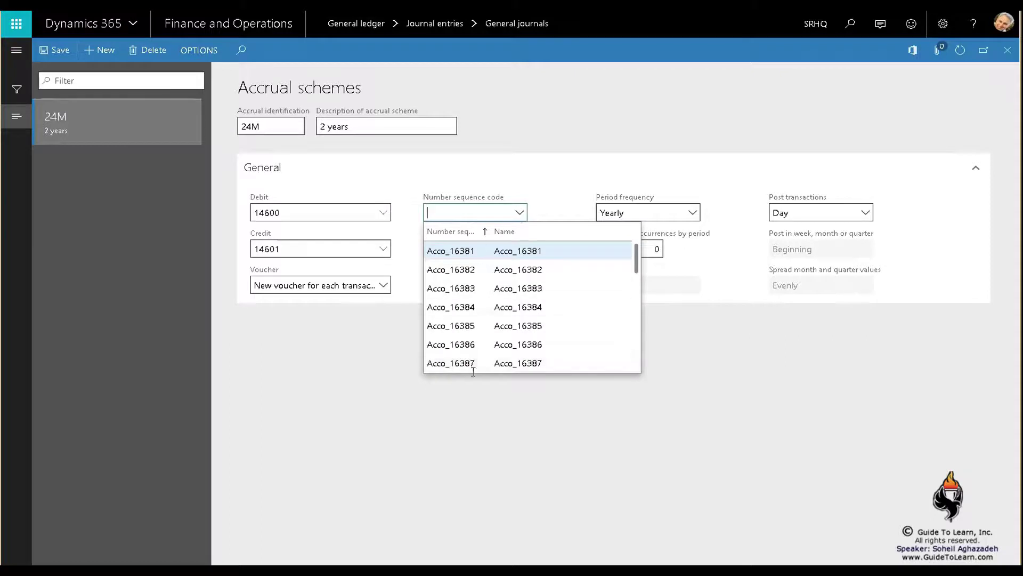
pyautogui.click(495, 250)
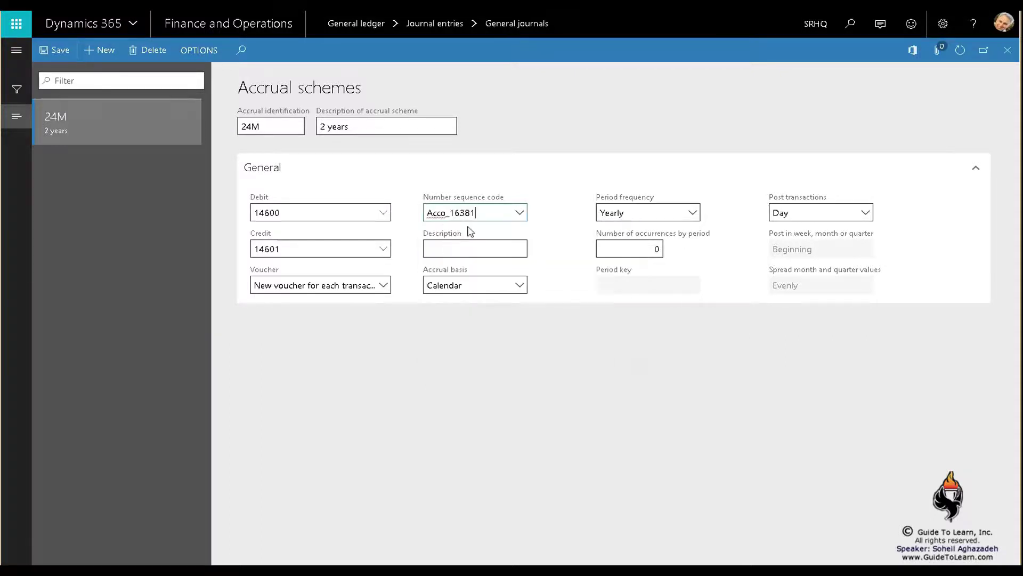
pyautogui.click(519, 285)
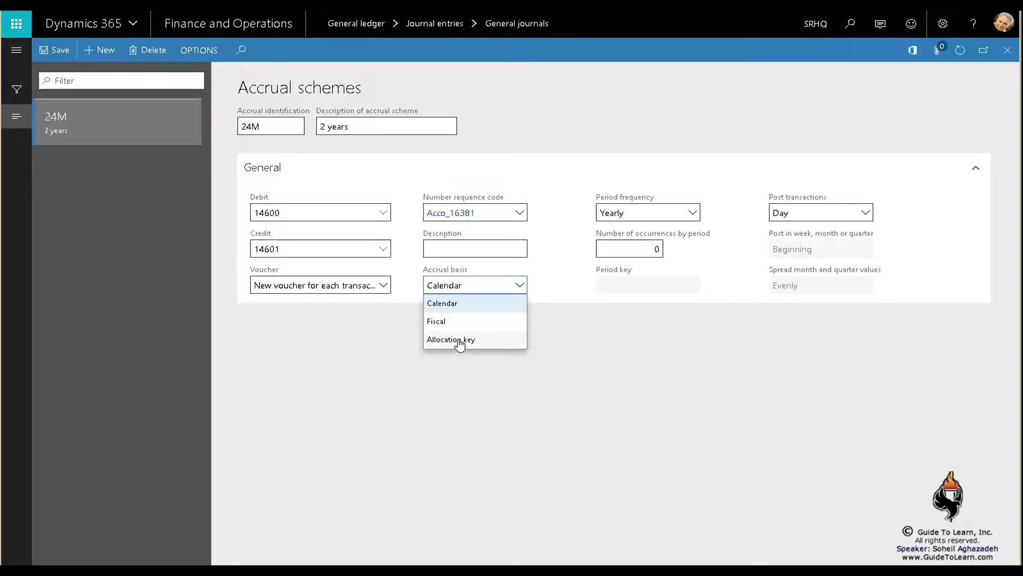
pyautogui.click(443, 305)
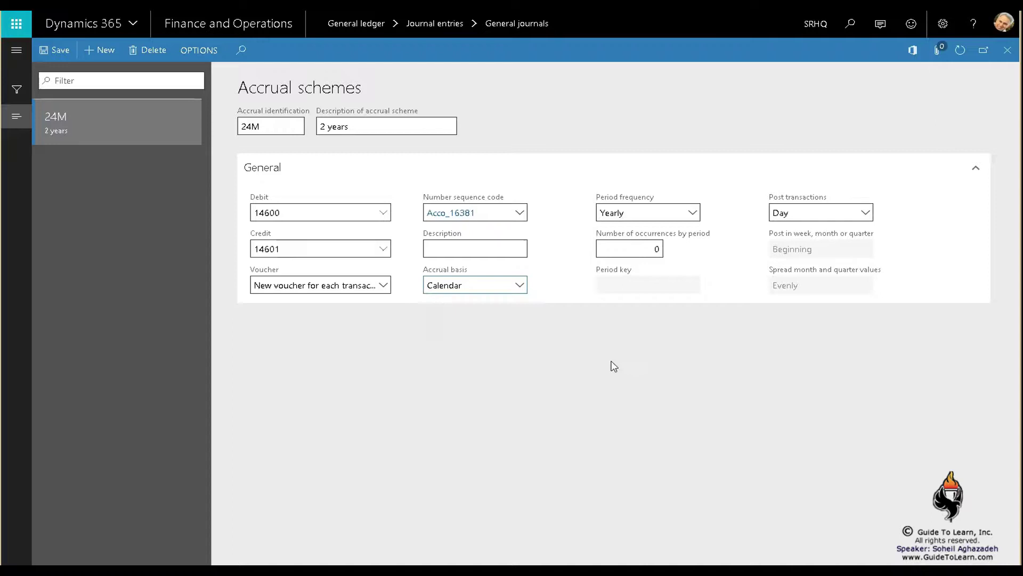
# Step: Set the 24M scheme's period frequency to Monthly with 24 occurrences by period
pyautogui.click(692, 213)
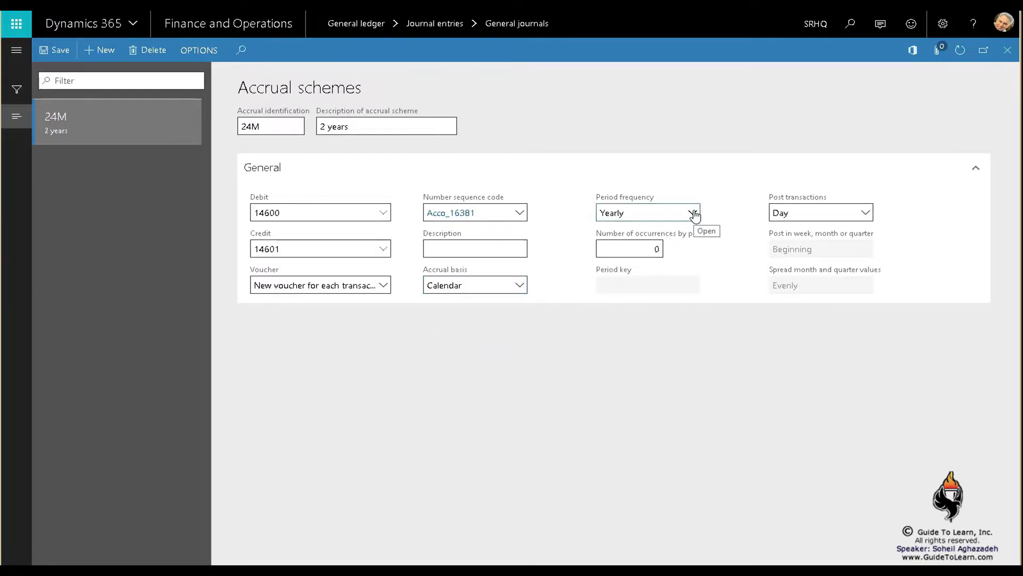
pyautogui.click(632, 249)
pyautogui.click(692, 213)
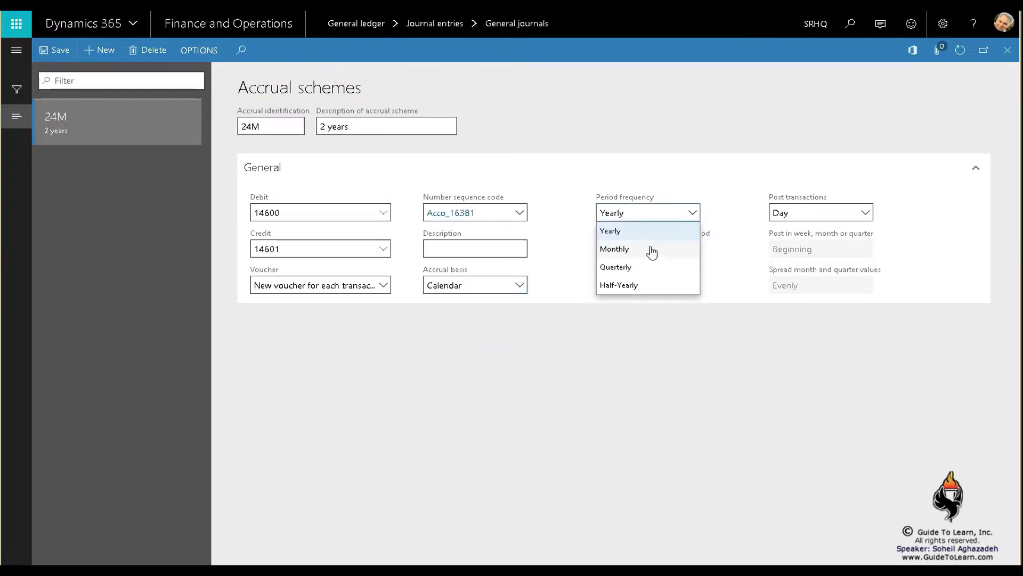
pyautogui.click(652, 251)
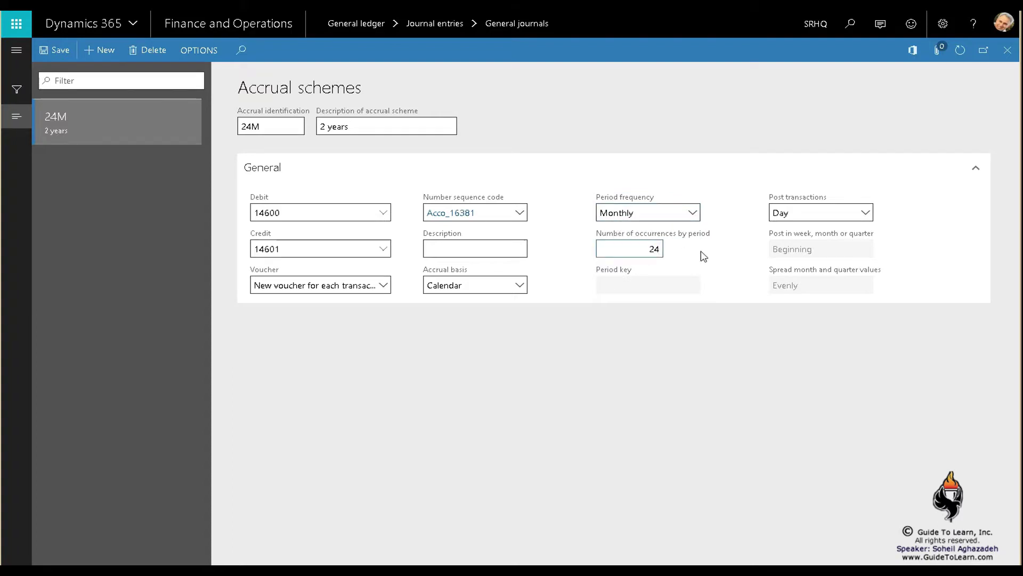
pyautogui.click(866, 212)
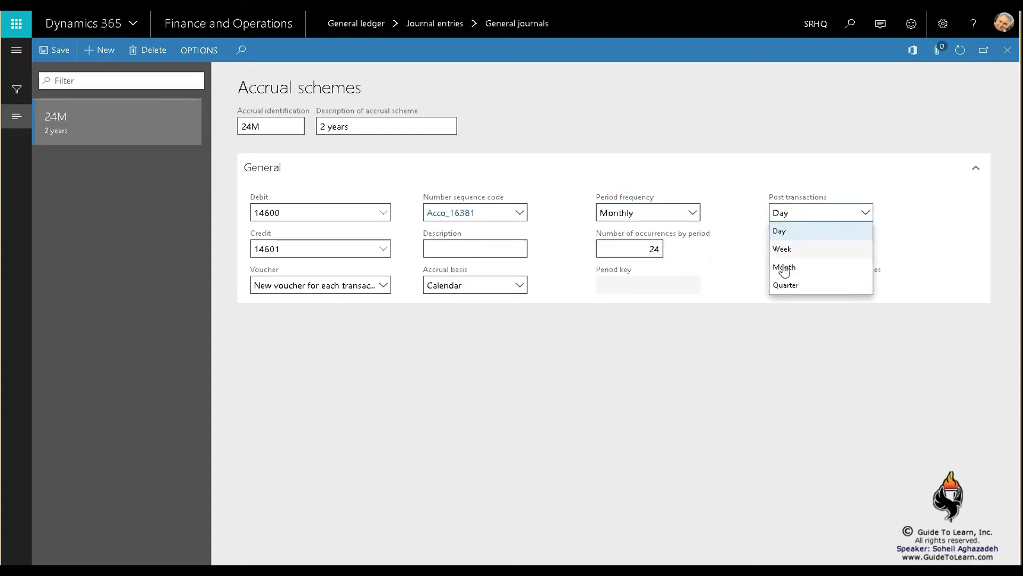